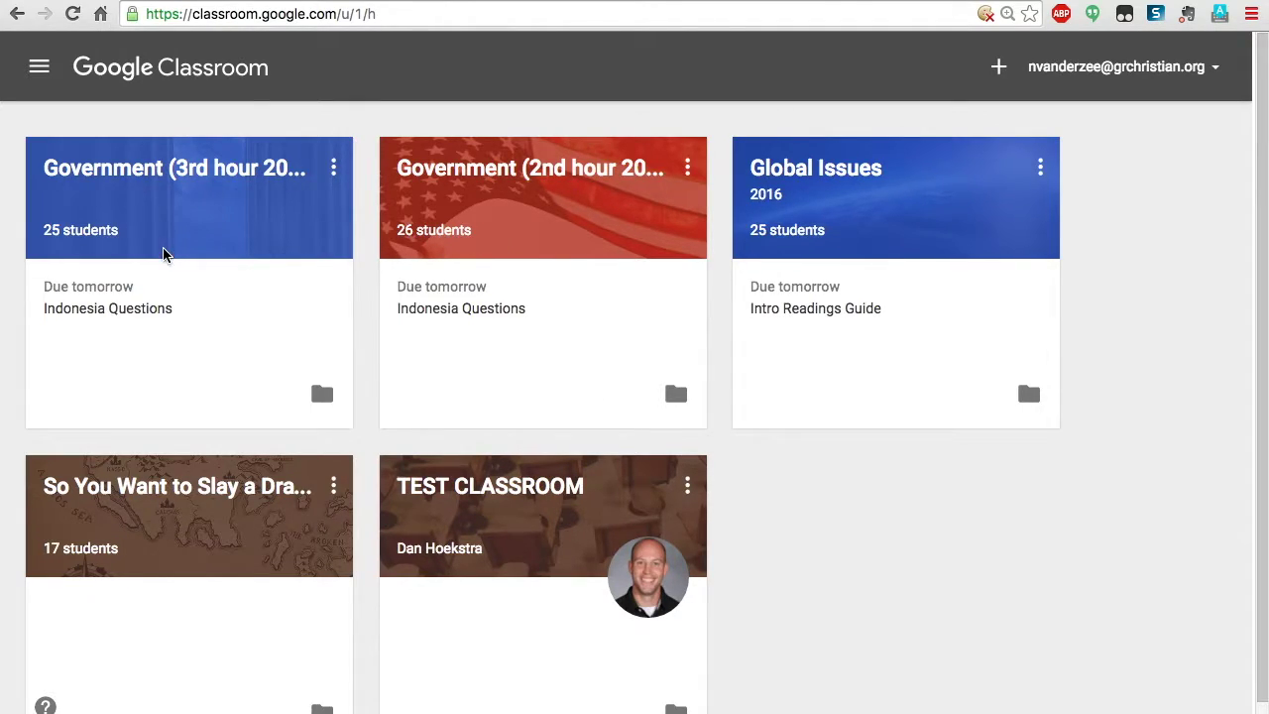
Open the Government (3rd hour 2016) class card and scan its stream of posts
click(114, 169)
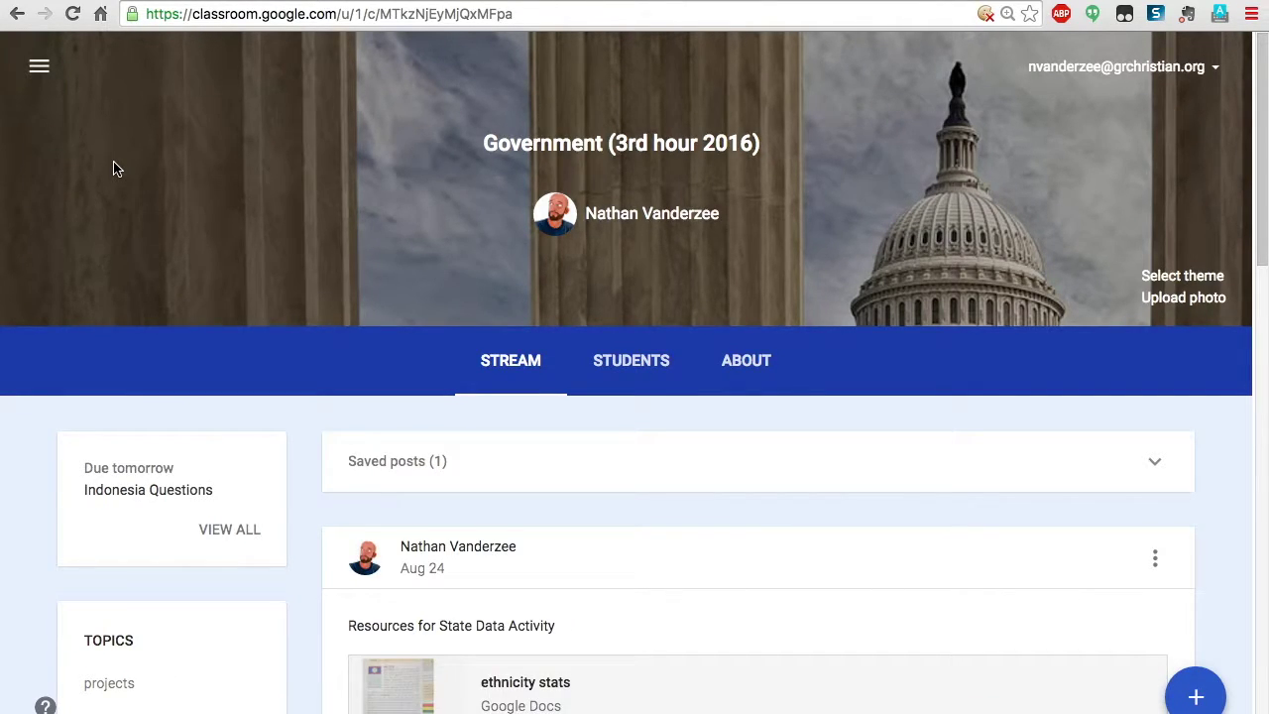
scroll(114, 168, down, 3)
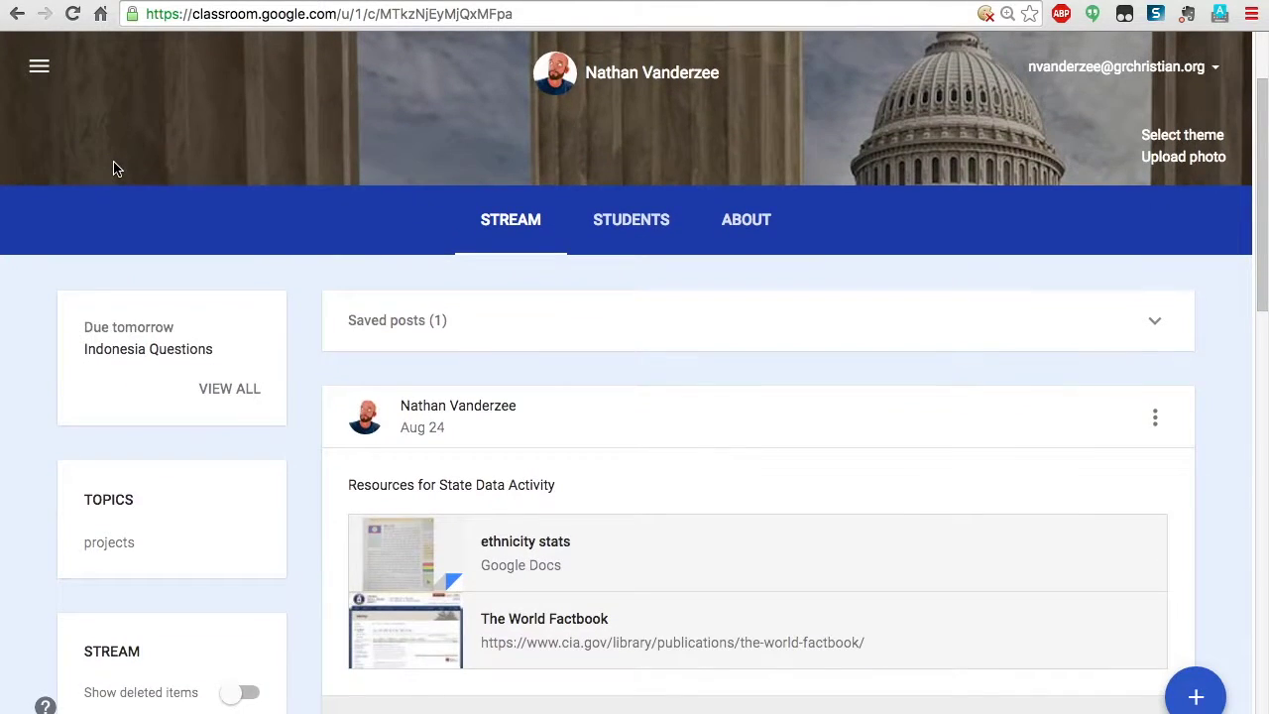
scroll(114, 169, up, 3)
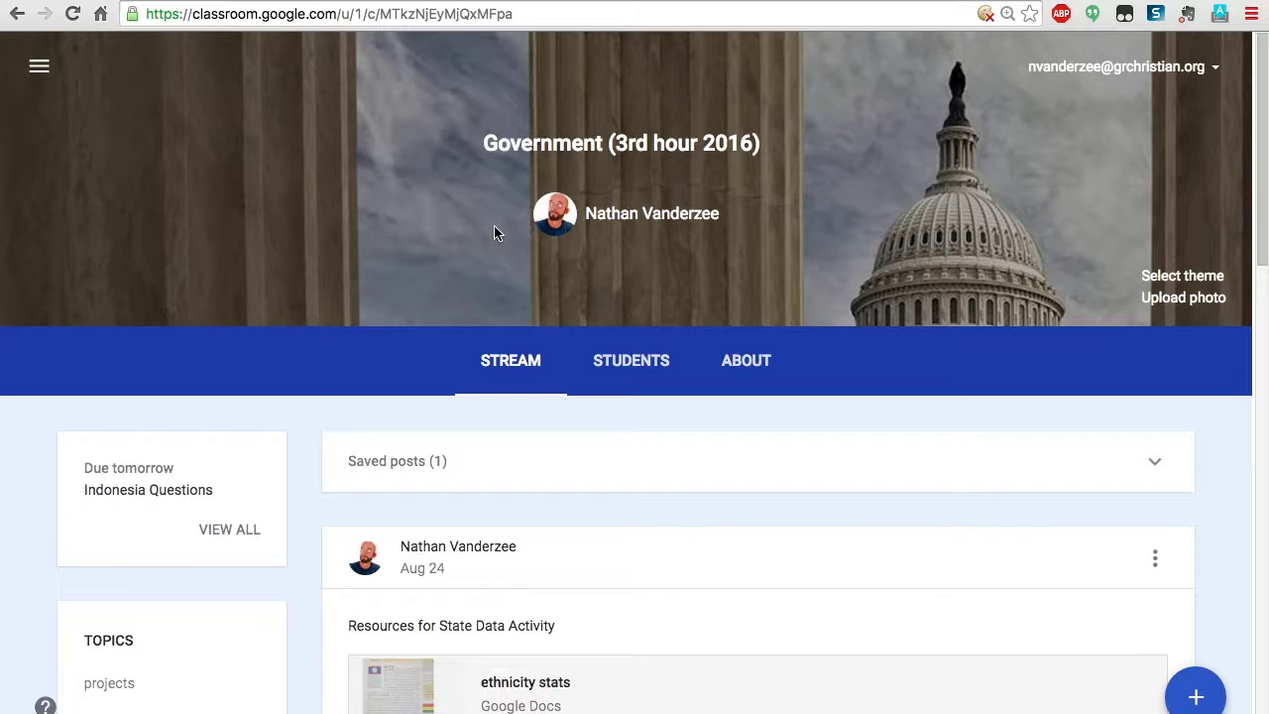
Show the Students roster with its guardian invite options and Guardian Email Summaries panel
click(622, 363)
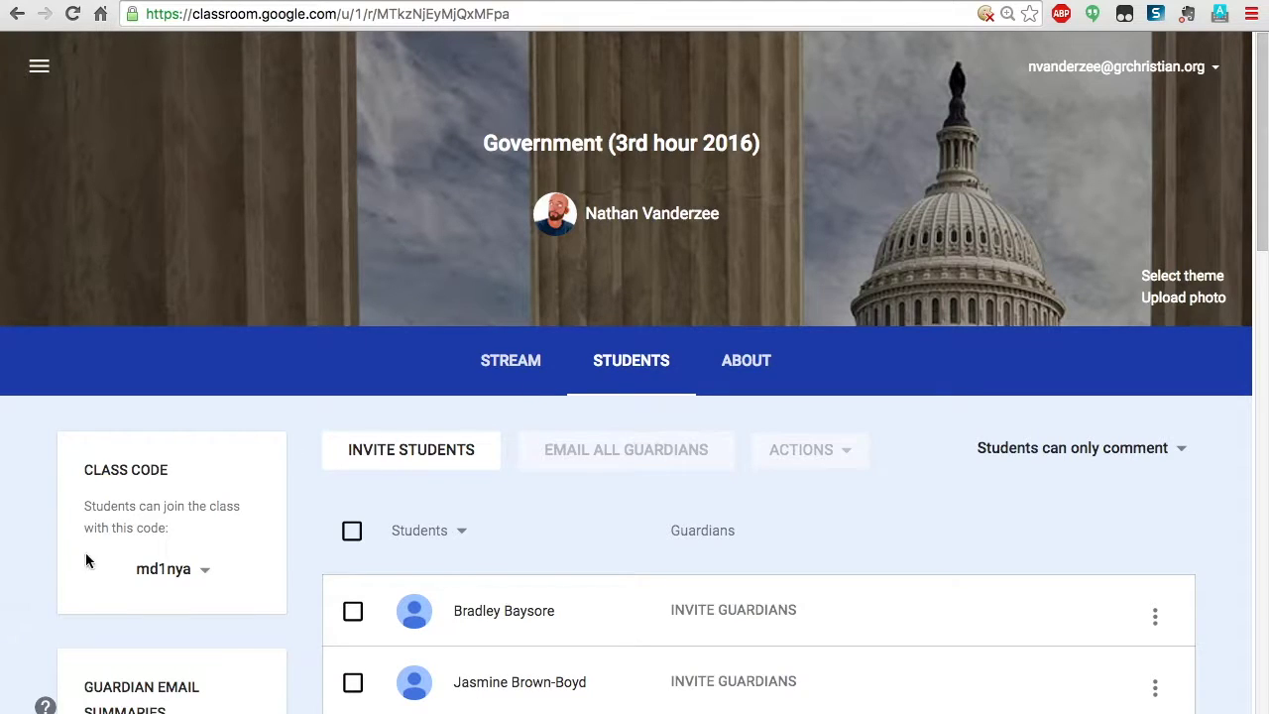
scroll(85, 561, down, 3)
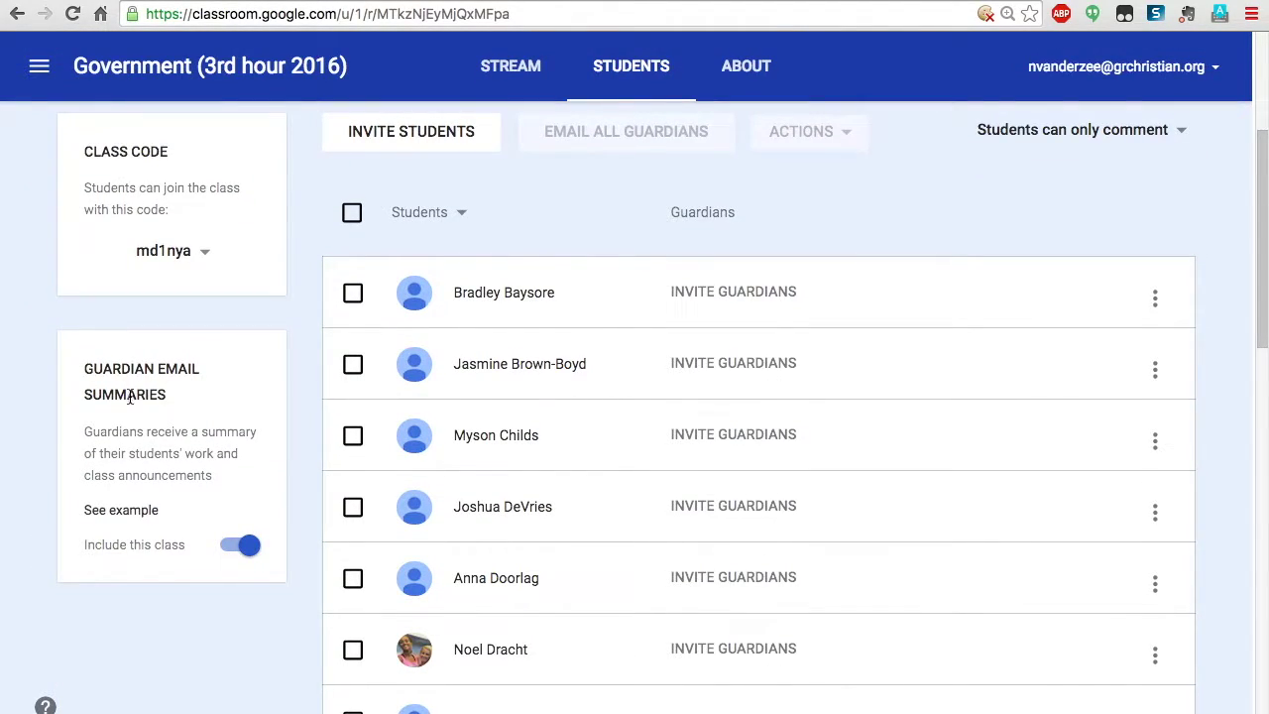
scroll(127, 393, up, 3)
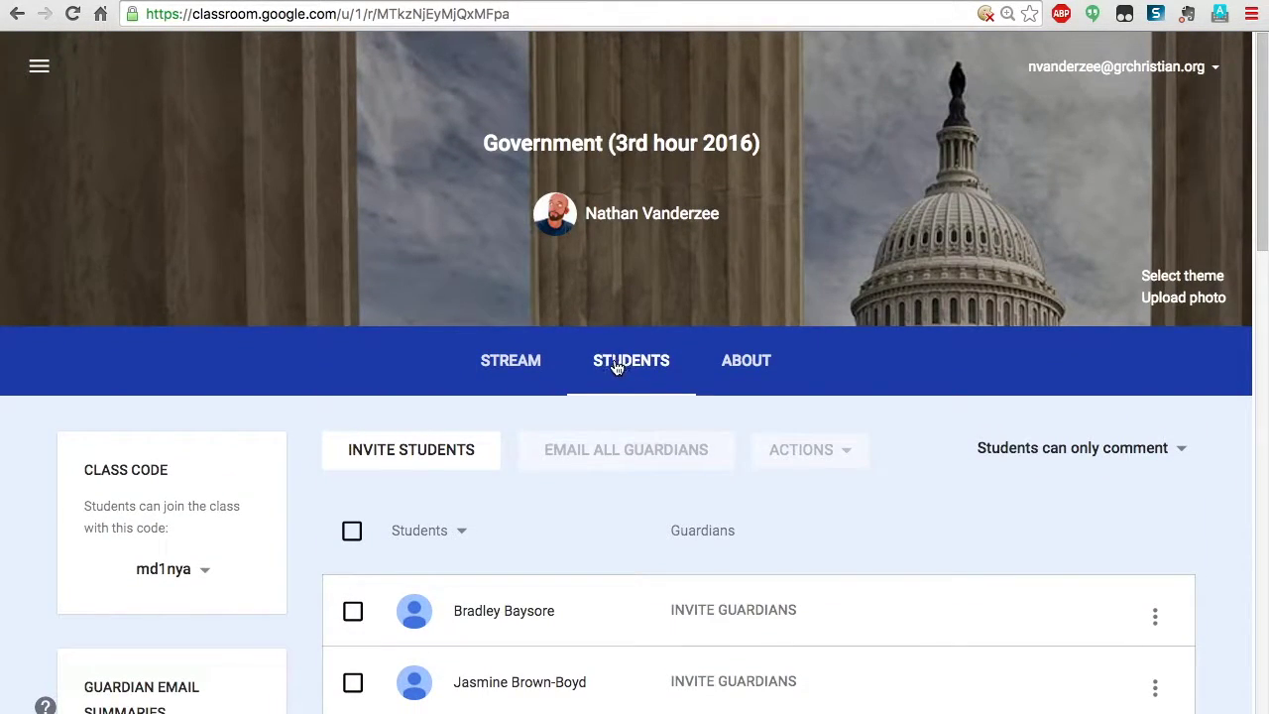
scroll(88, 568, down, 2)
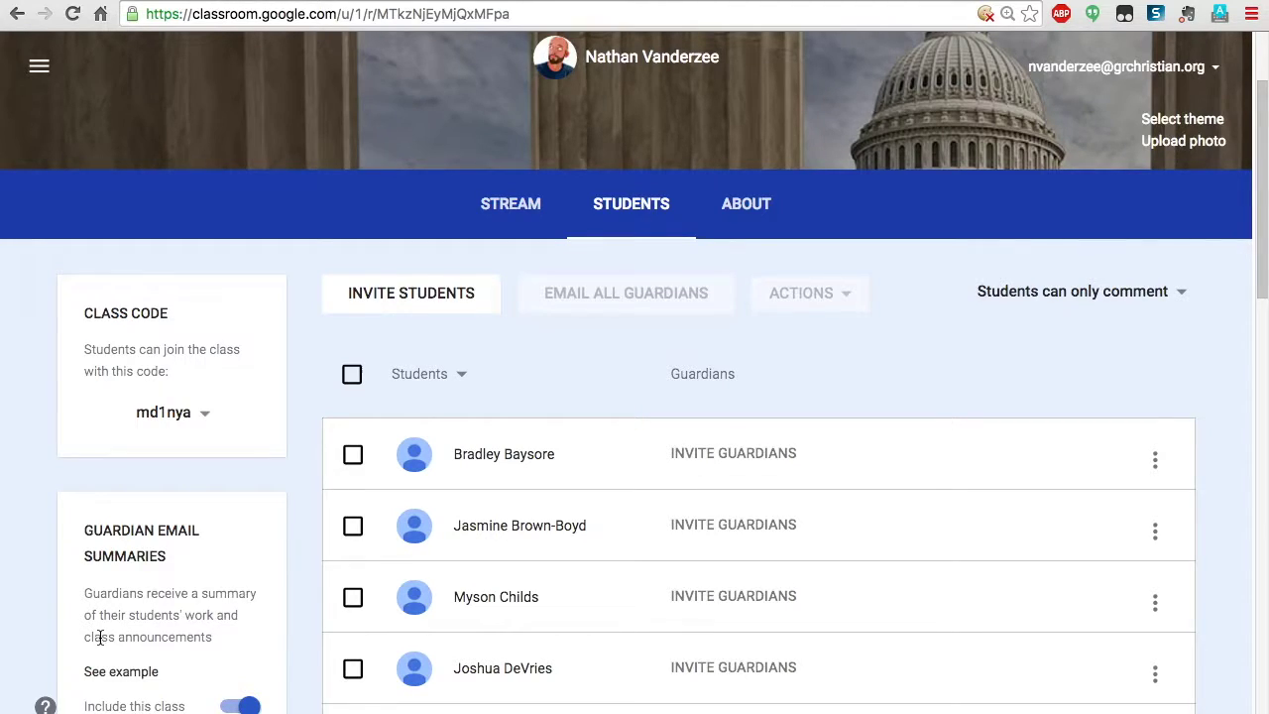
Read through the help article's sample weekly guardian email summary, then close it
click(149, 674)
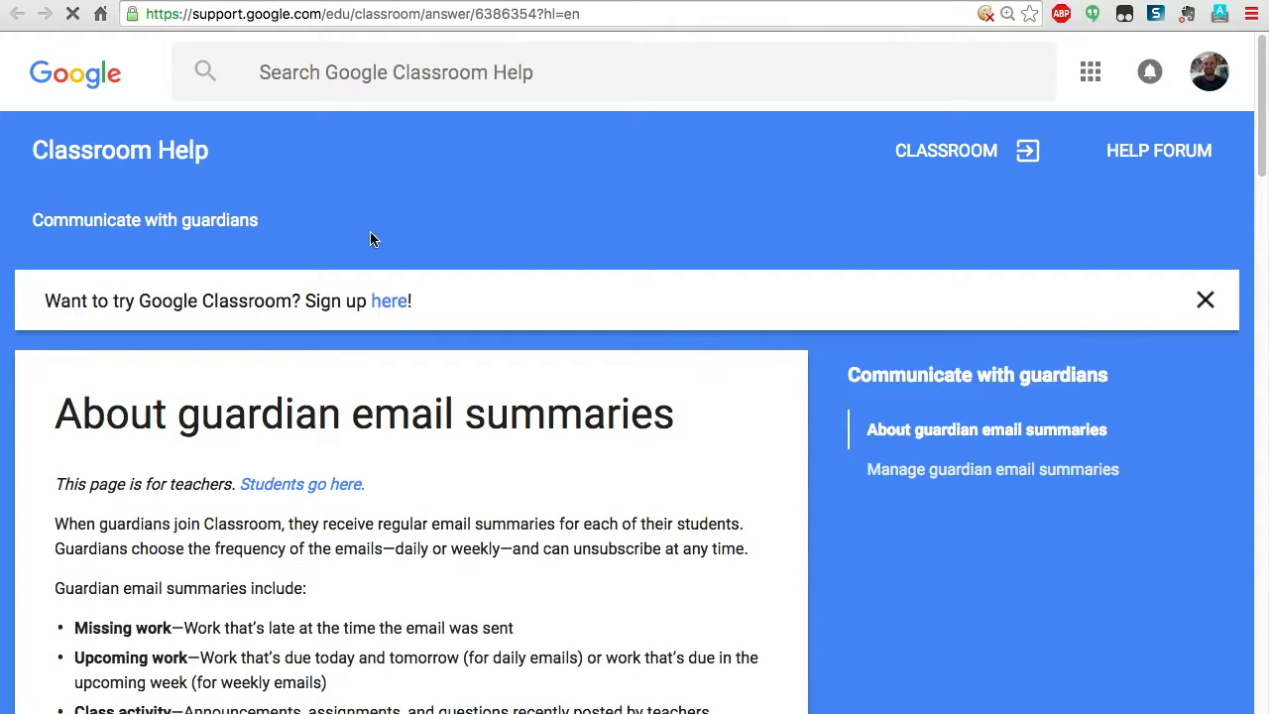
scroll(379, 389, down, 9)
scroll(380, 395, down, 2)
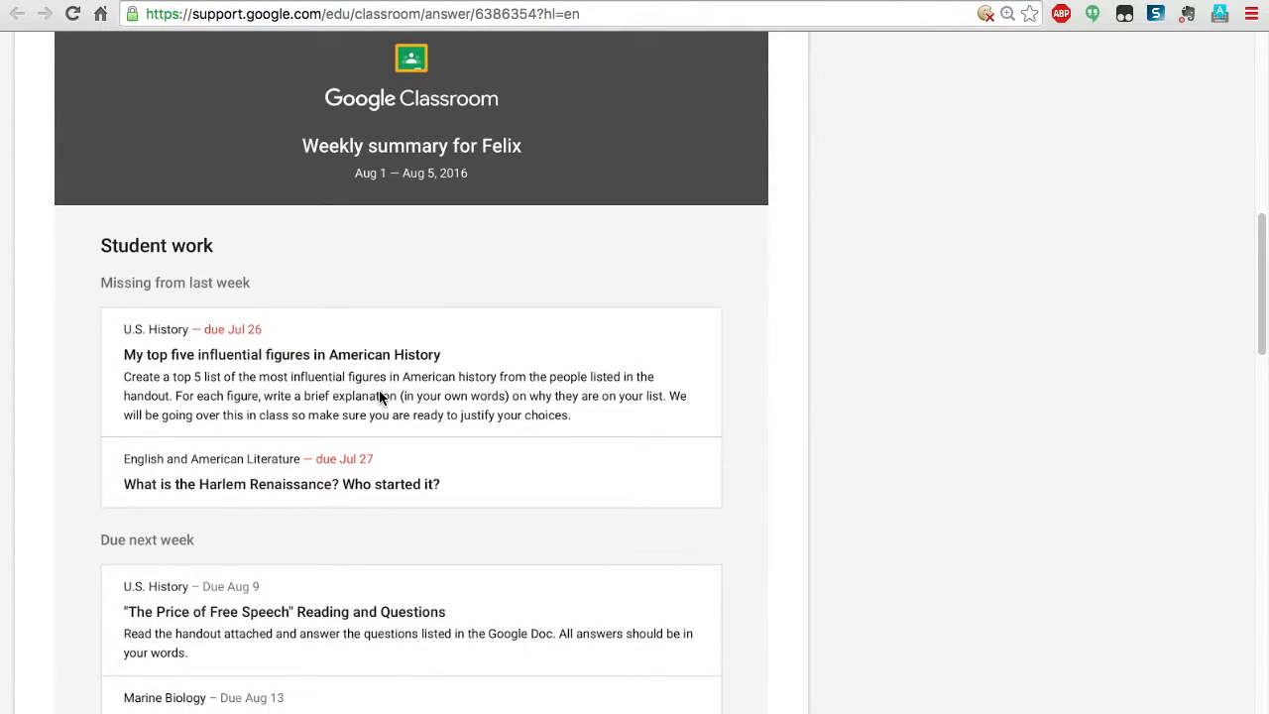
scroll(314, 397, down, 2)
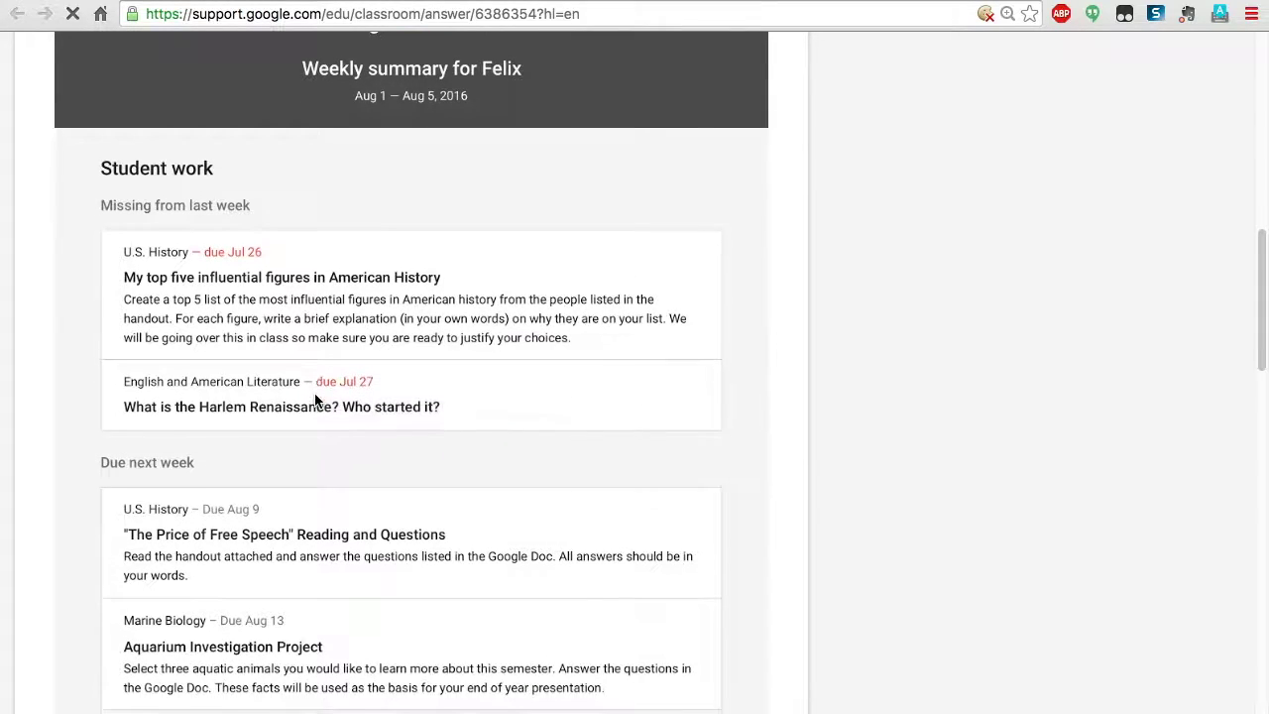
scroll(316, 397, down, 4)
scroll(314, 392, down, 5)
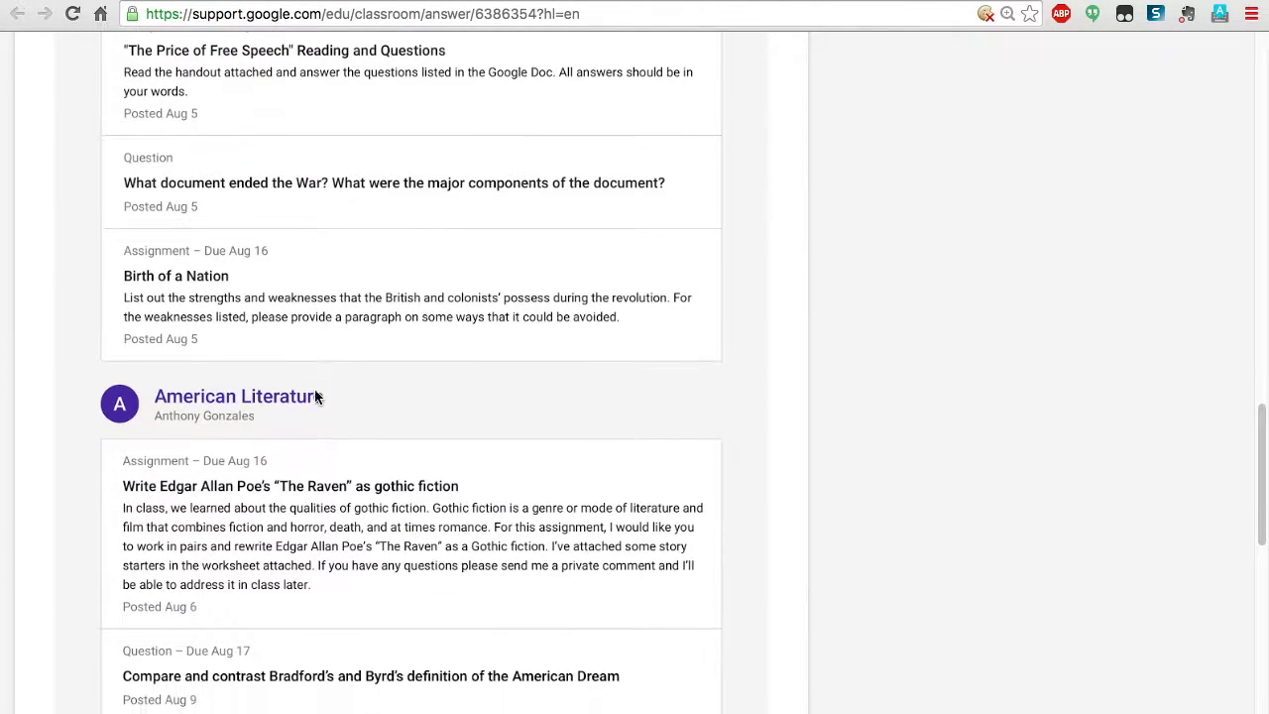
scroll(315, 392, down, 5)
scroll(315, 389, up, 20)
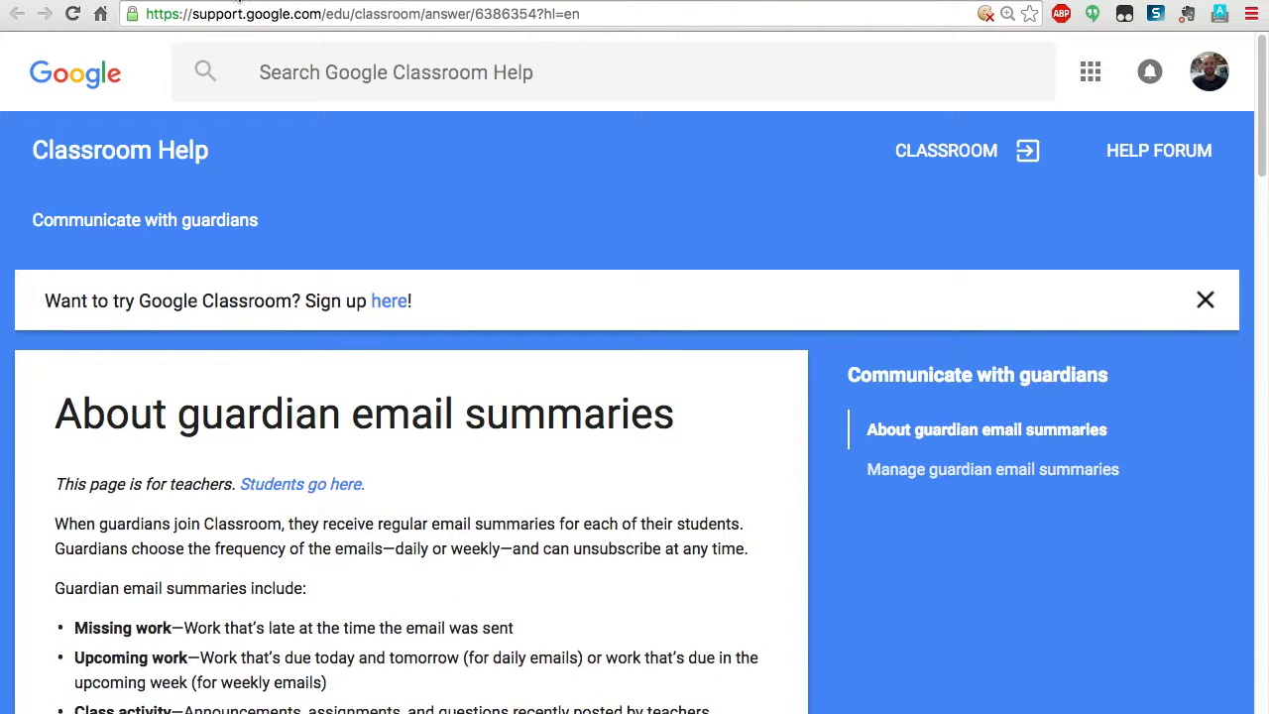
click(230, 1)
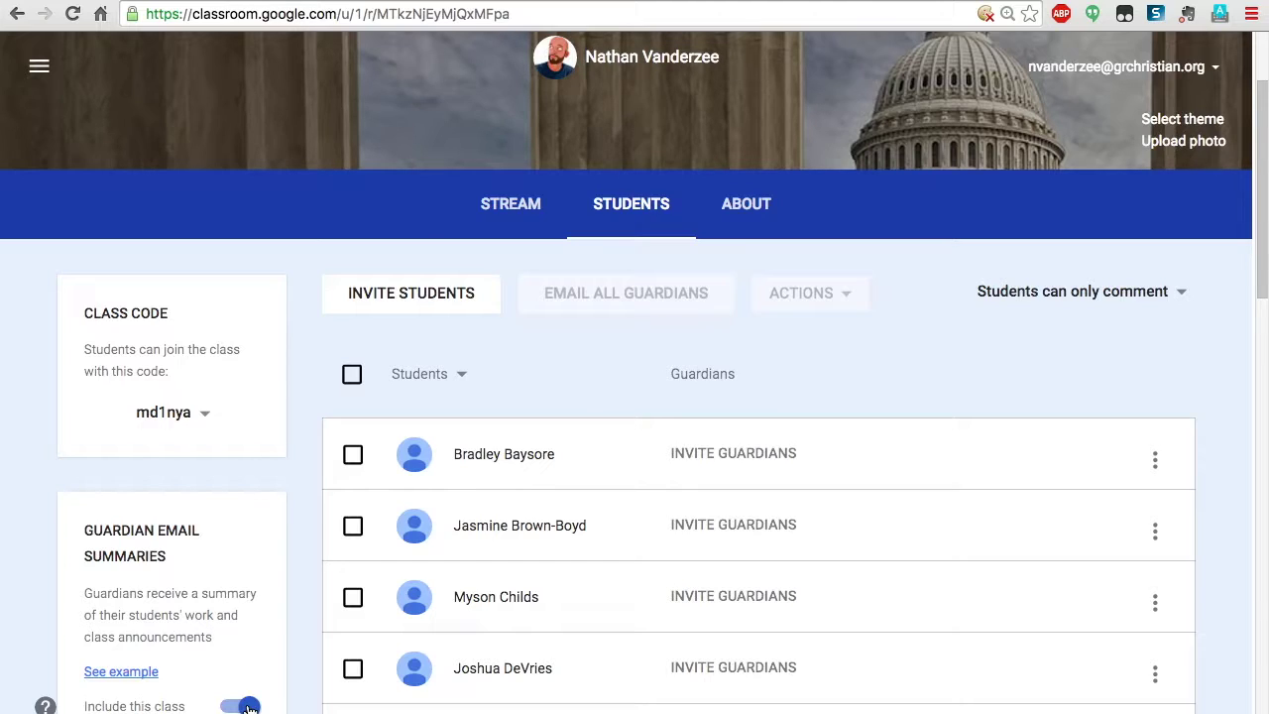
Invite a guardian for the first student by entering the guardian's e-mail address
click(729, 455)
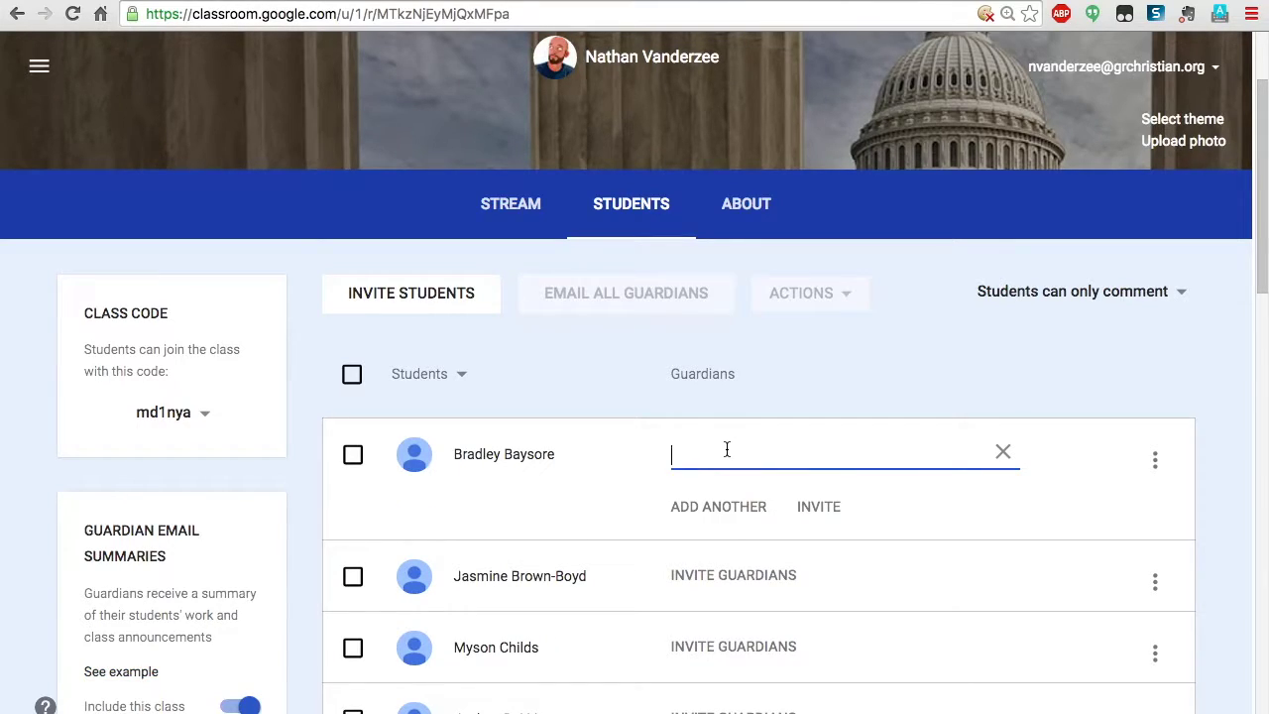
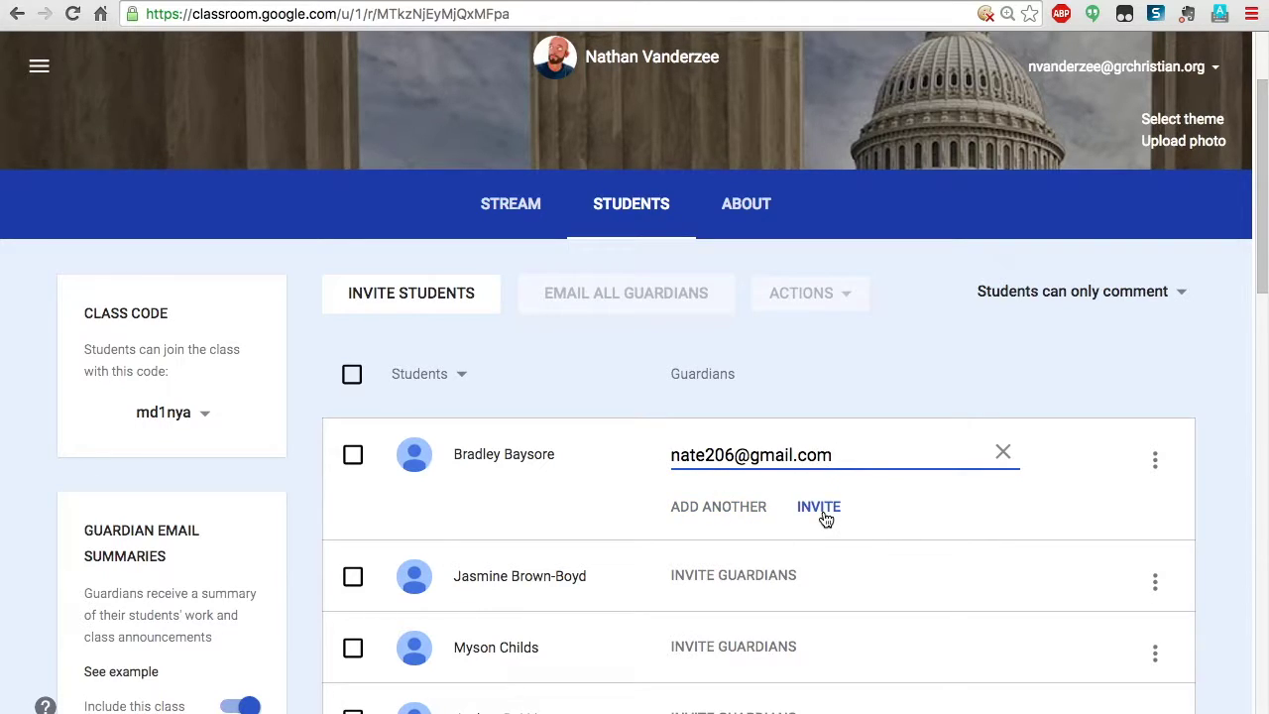
click(824, 509)
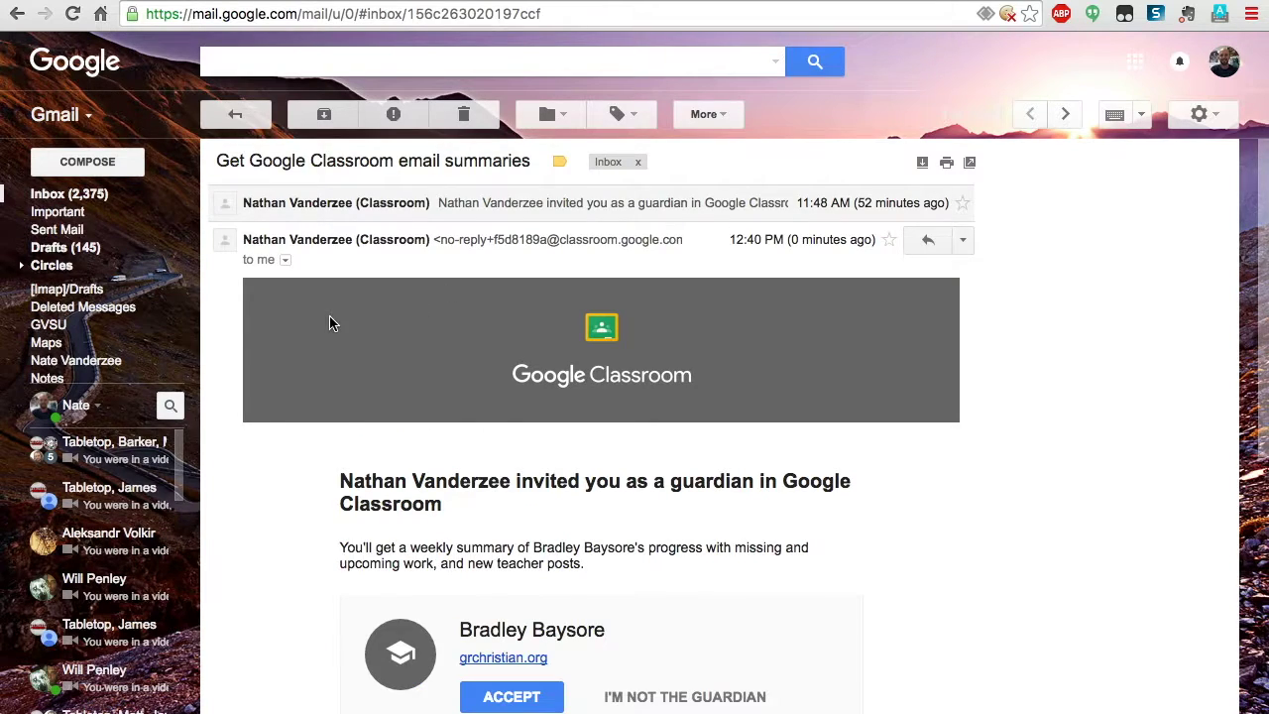
Accept the Google Classroom guardian invitation from the Gmail message
scroll(332, 323, down, 2)
scroll(332, 323, up, 2)
scroll(333, 323, down, 2)
scroll(332, 323, up, 2)
scroll(332, 323, down, 1)
scroll(332, 323, down, 1)
scroll(332, 323, down, 2)
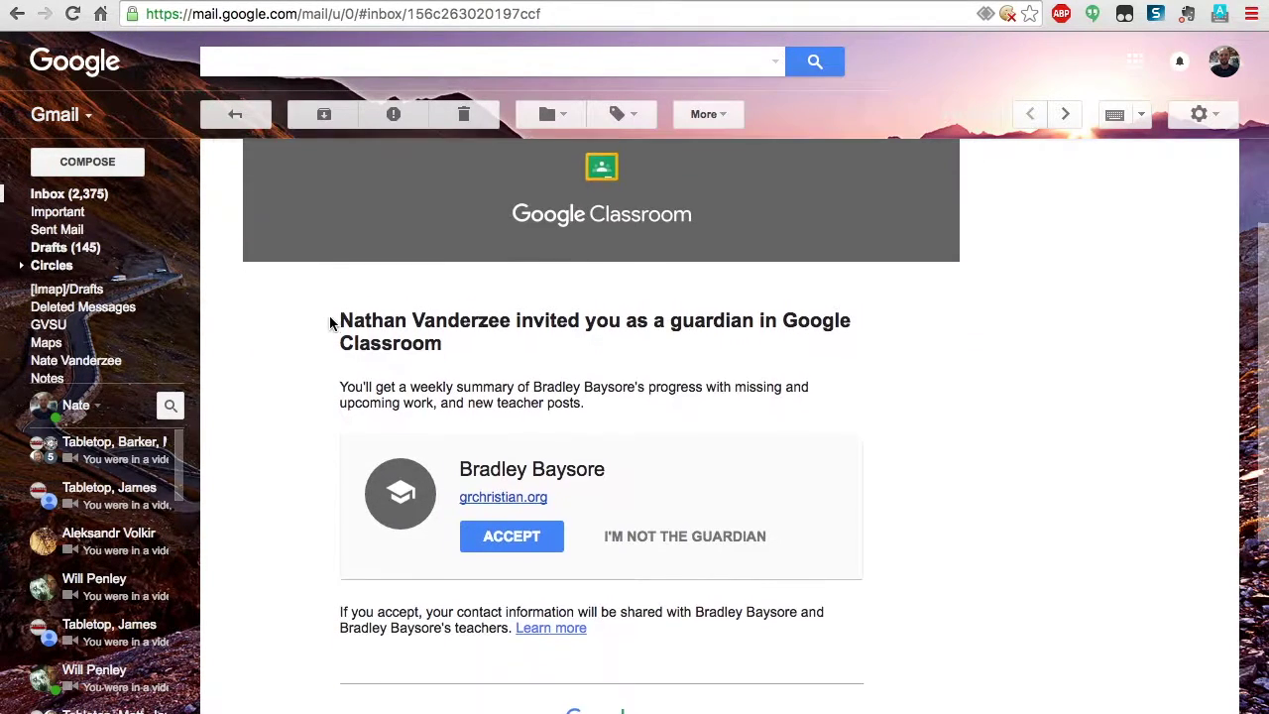
click(501, 526)
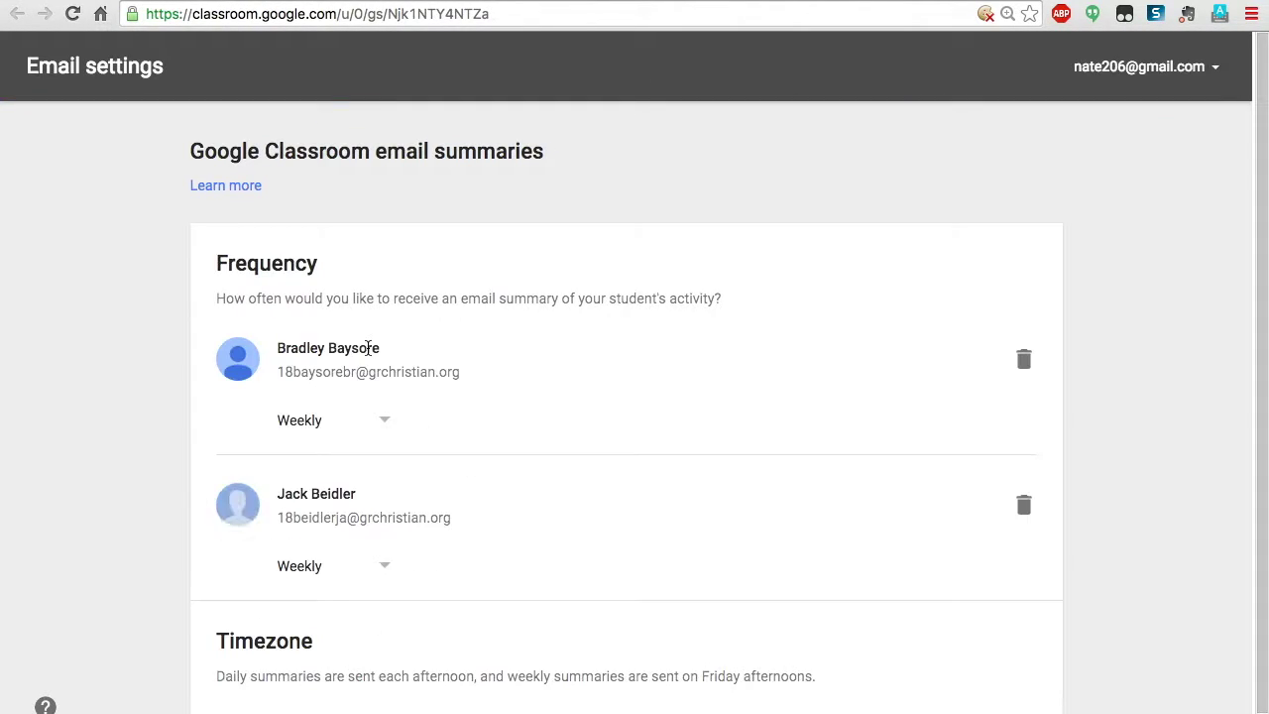
Keep the first student's summary frequency at Weekly and return to the class roster
scroll(482, 371, down, 1)
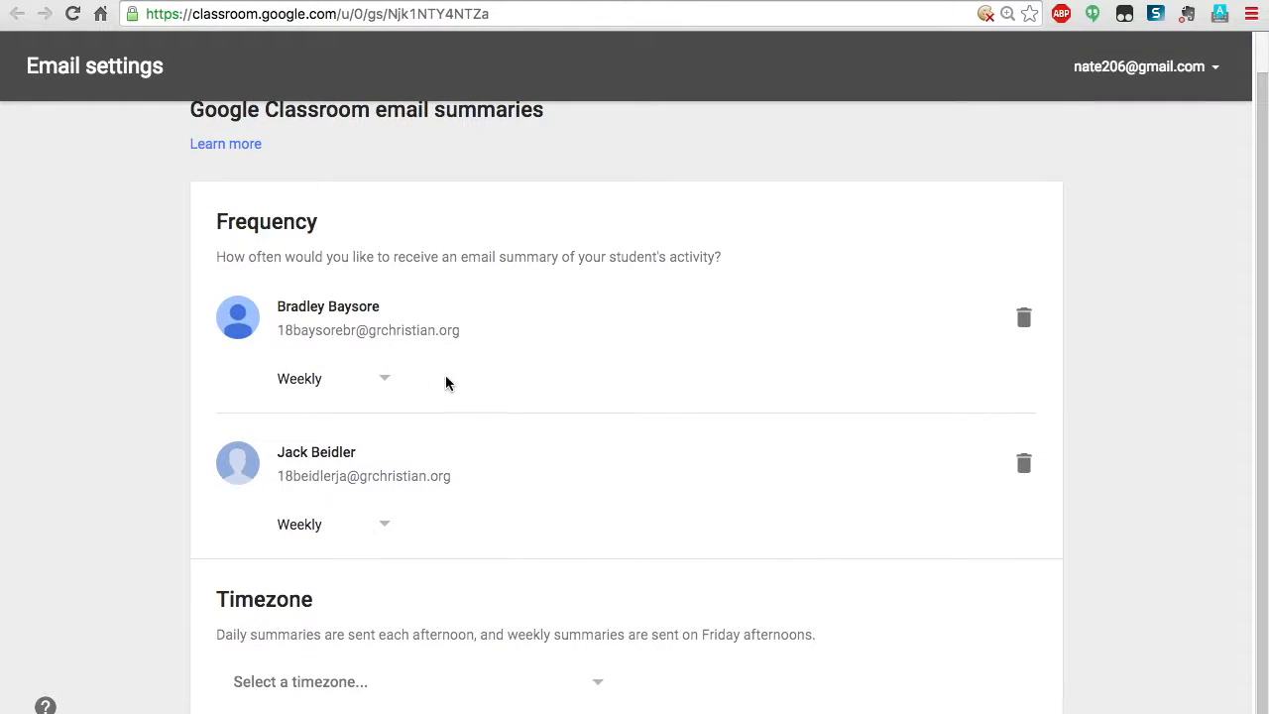
click(384, 379)
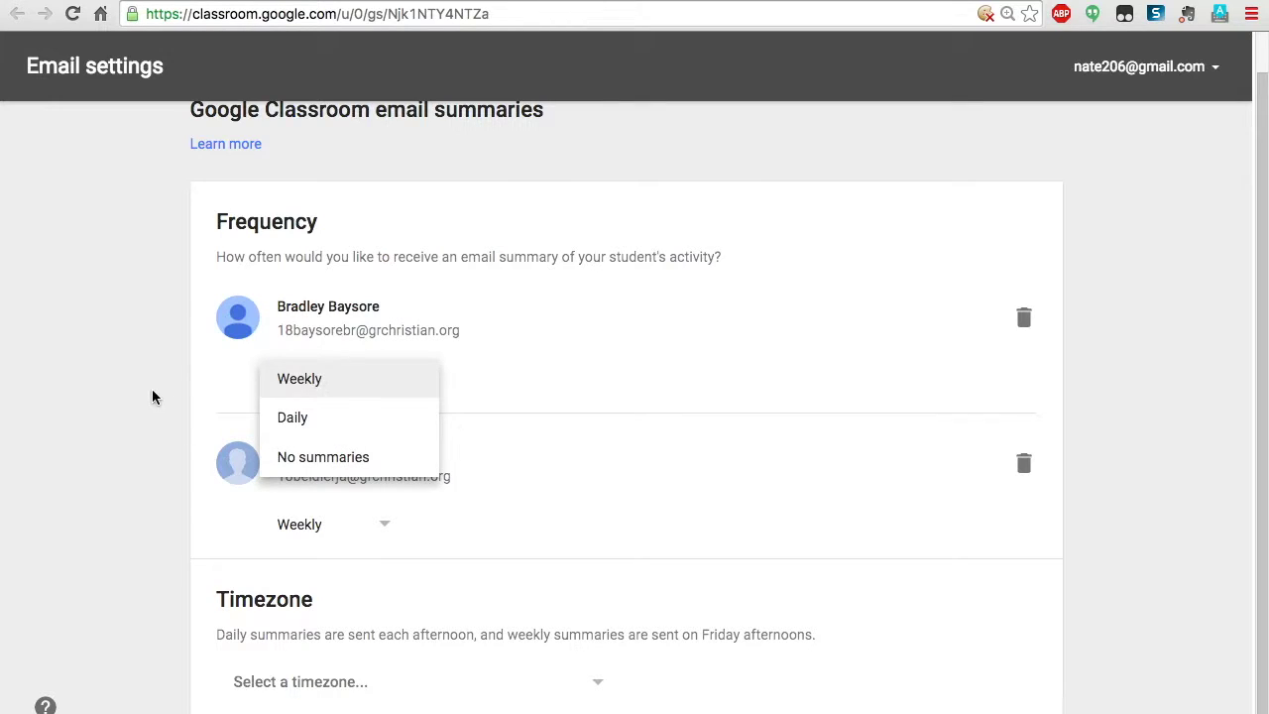
click(154, 424)
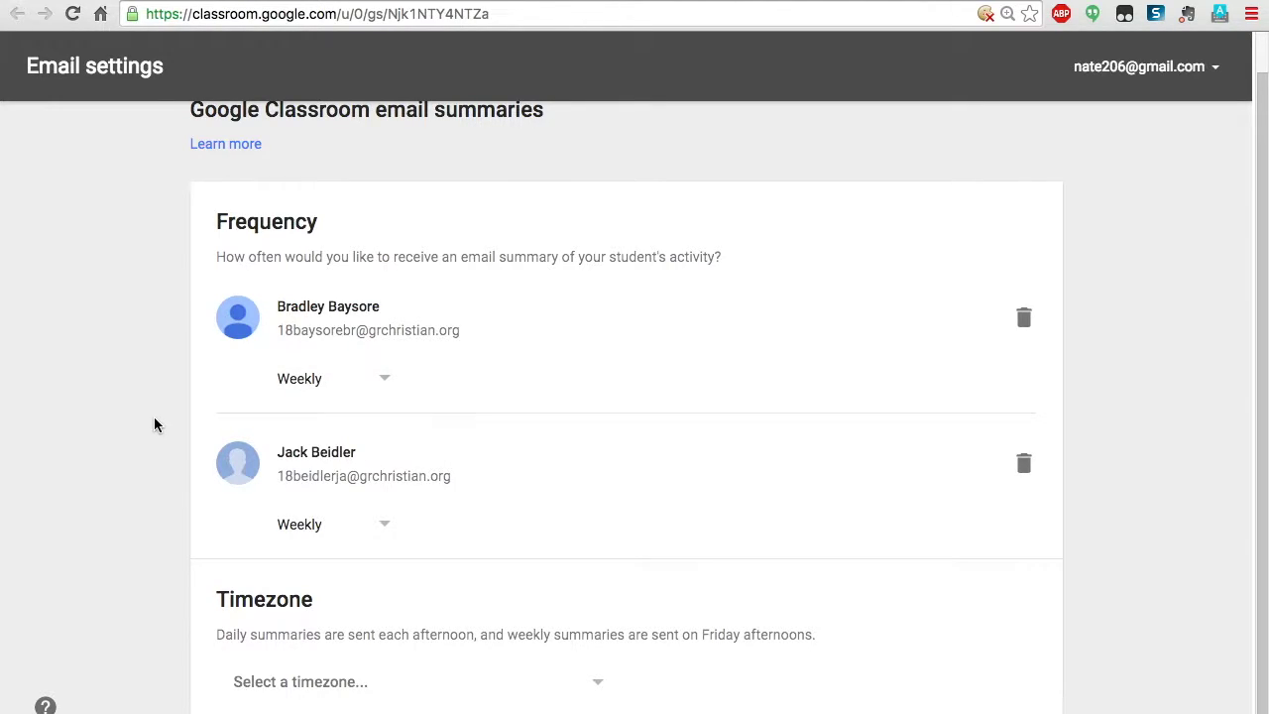
scroll(154, 424, up, 1)
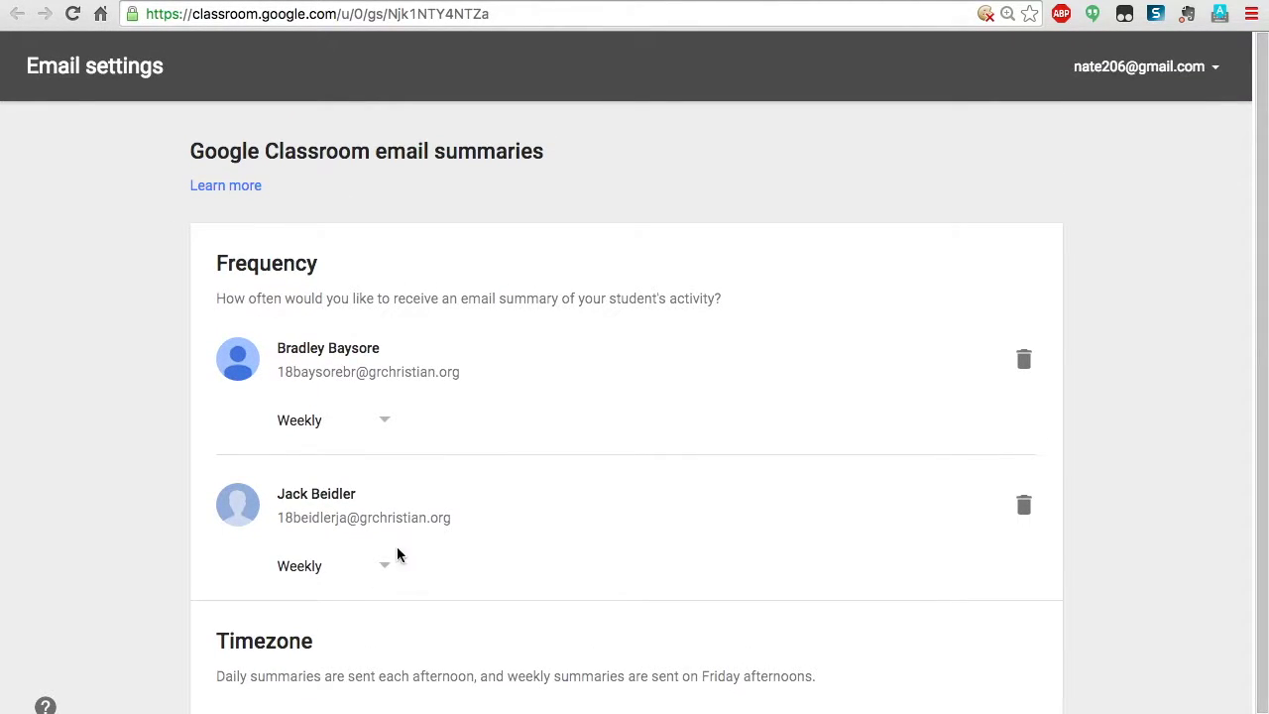
scroll(154, 561, down, 1)
scroll(154, 562, up, 1)
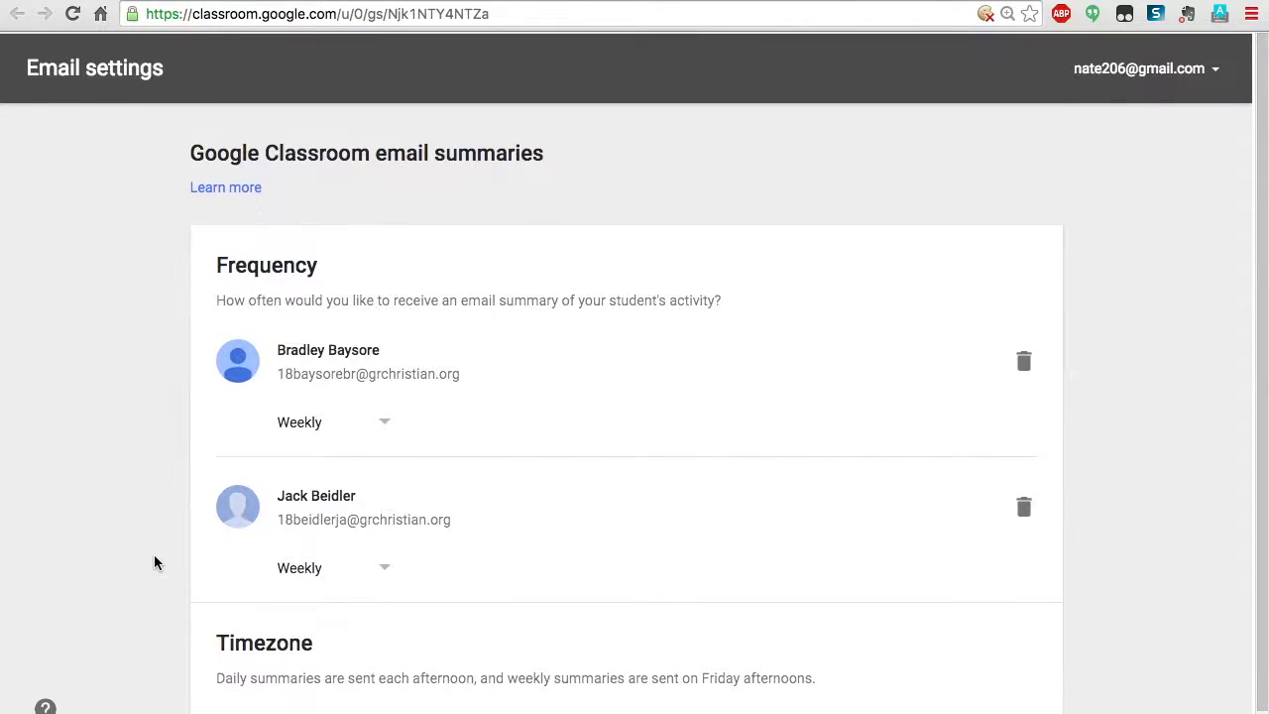
key(super+w)
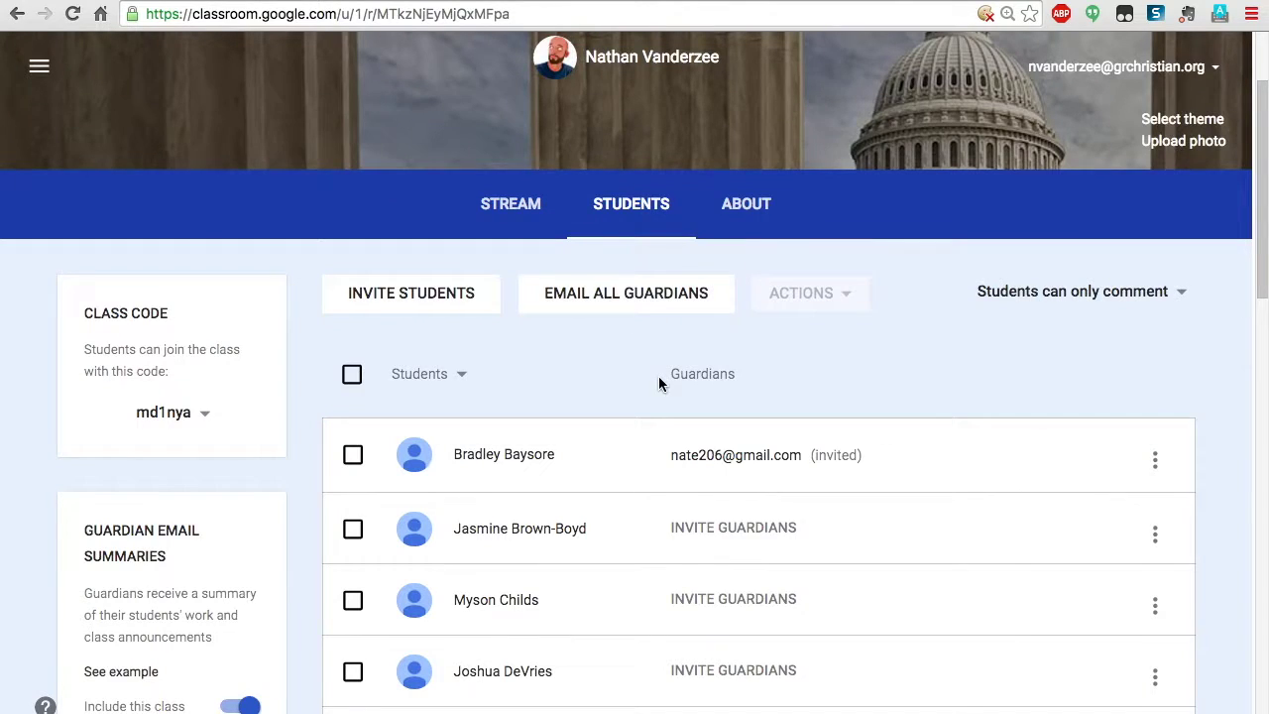
Reload the Students page to refresh the first student's guardian status
click(72, 14)
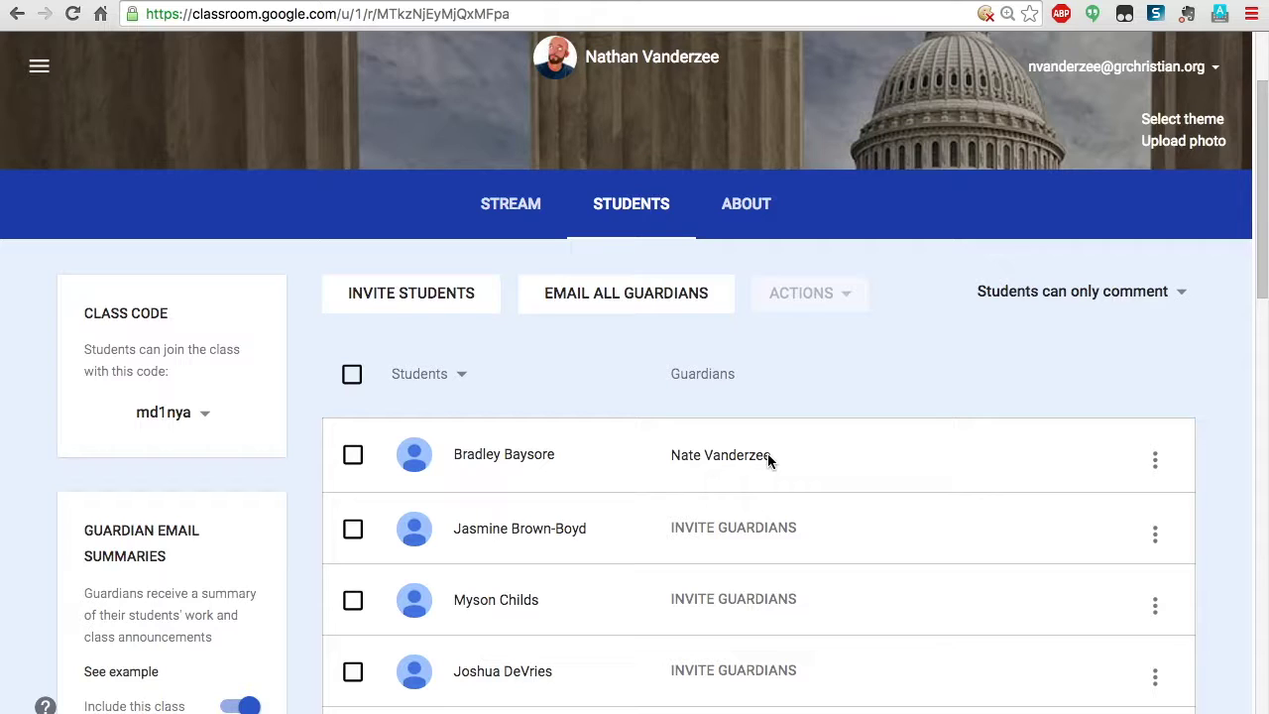
scroll(570, 461, down, 2)
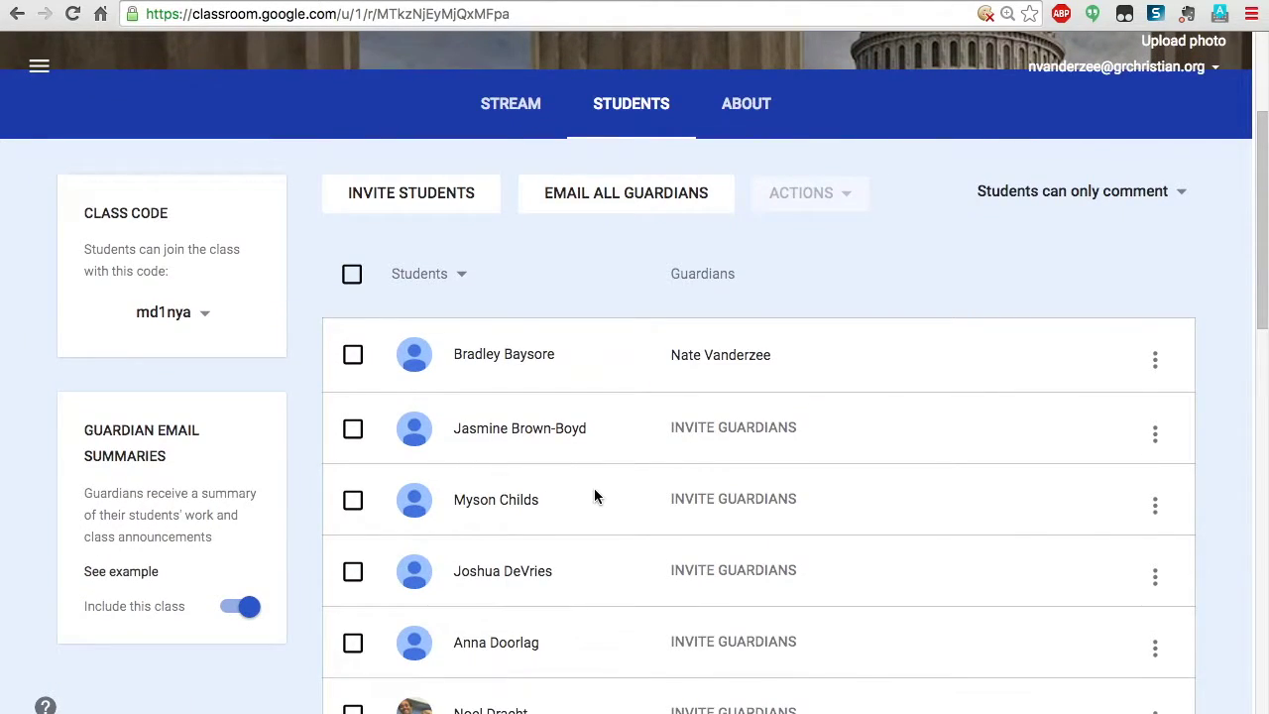
scroll(594, 496, up, 4)
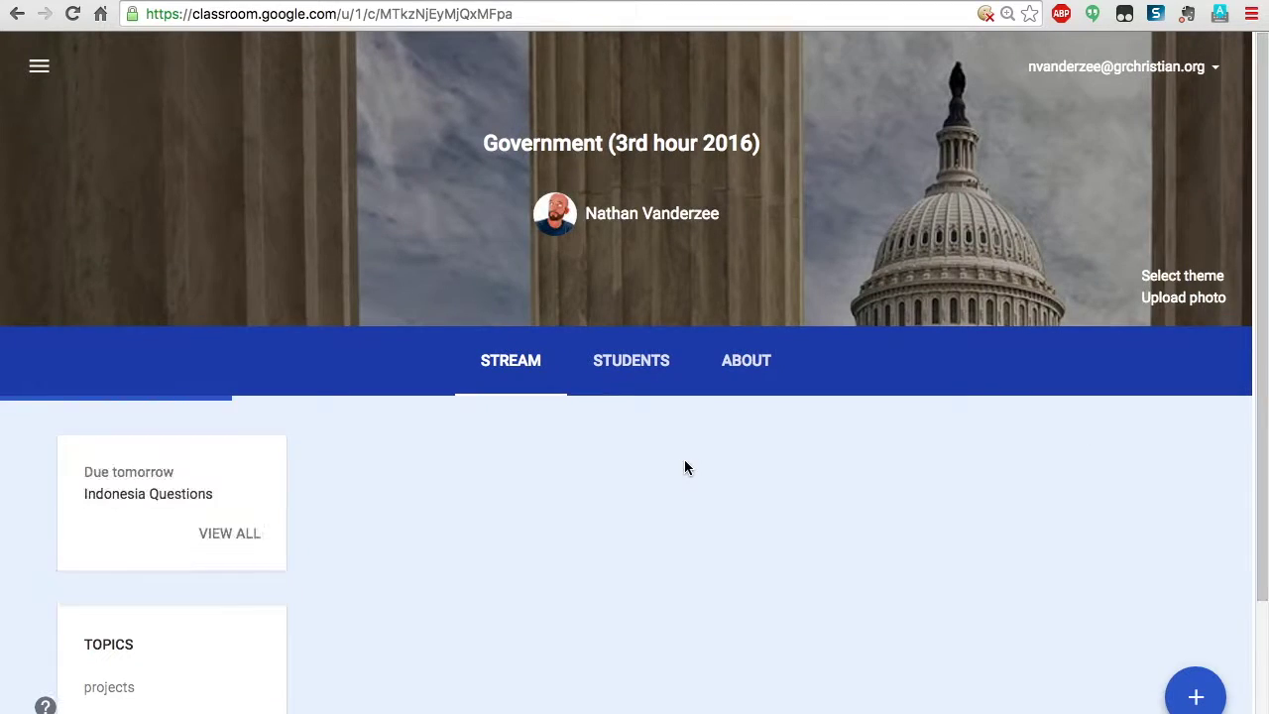
Scroll through the Government class stream posts, including Indonesia Questions, and back up
scroll(684, 458, down, 5)
scroll(684, 458, down, 3)
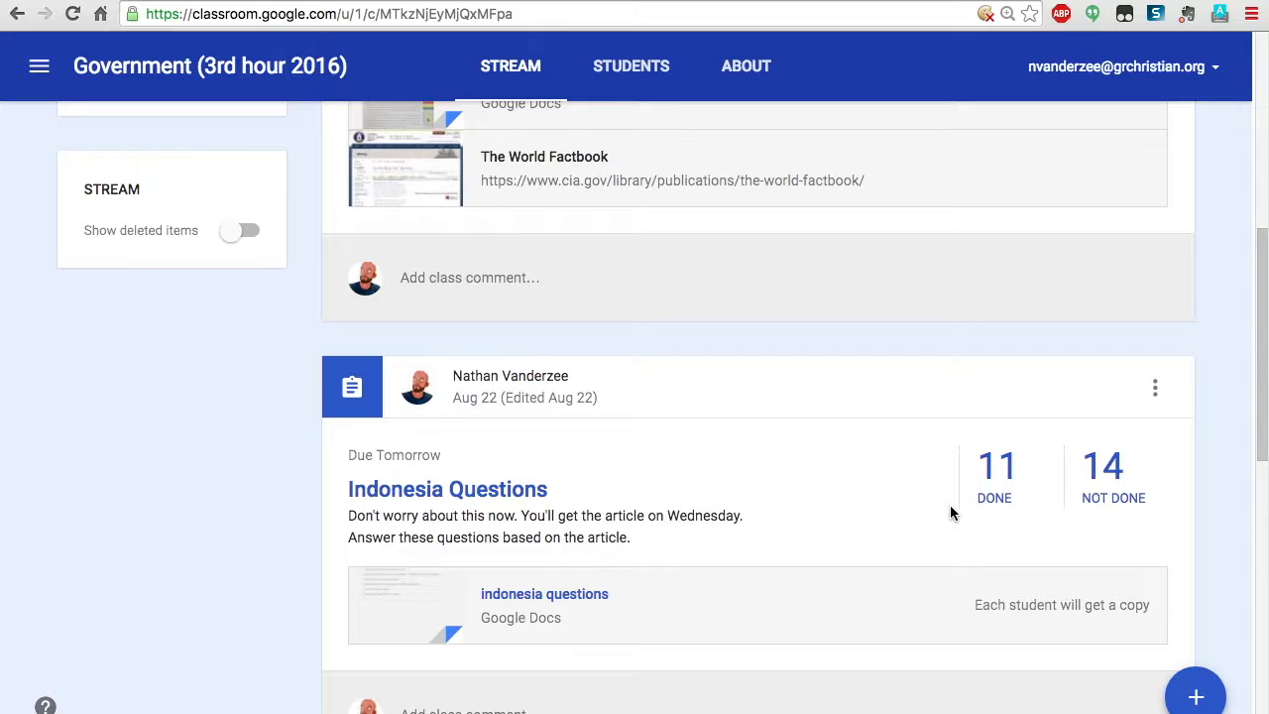
scroll(938, 519, down, 5)
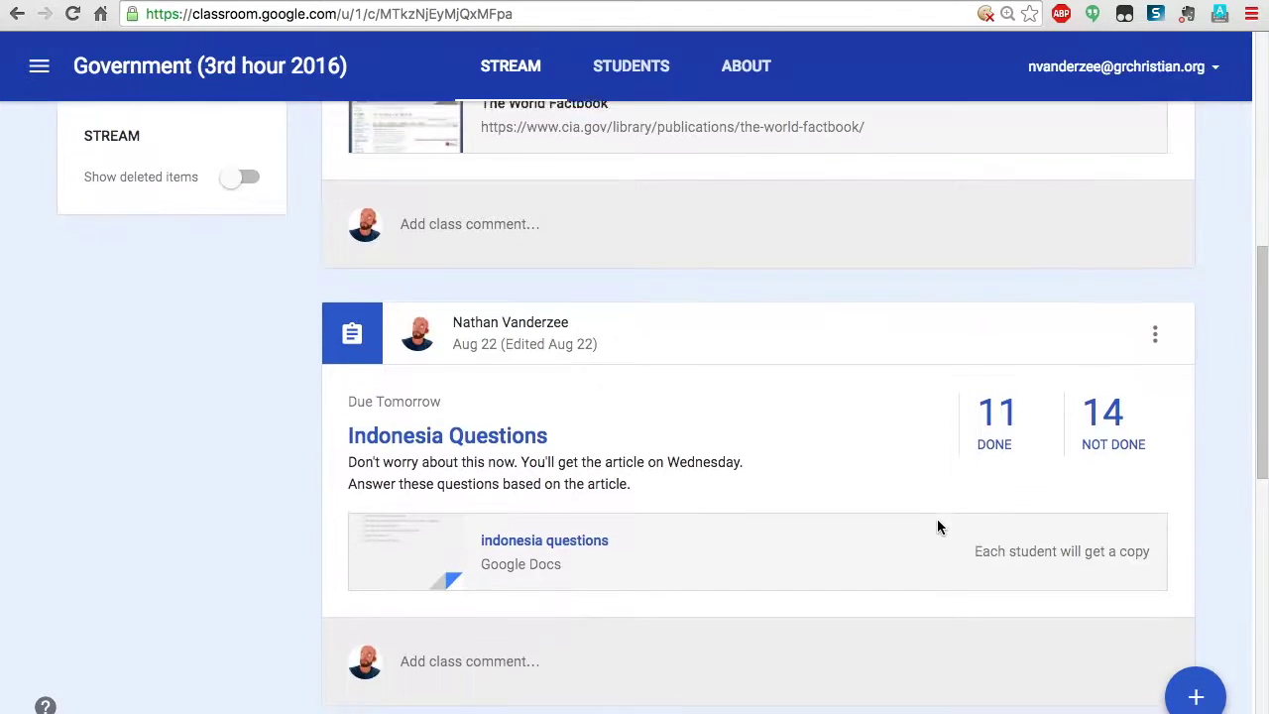
scroll(938, 519, down, 4)
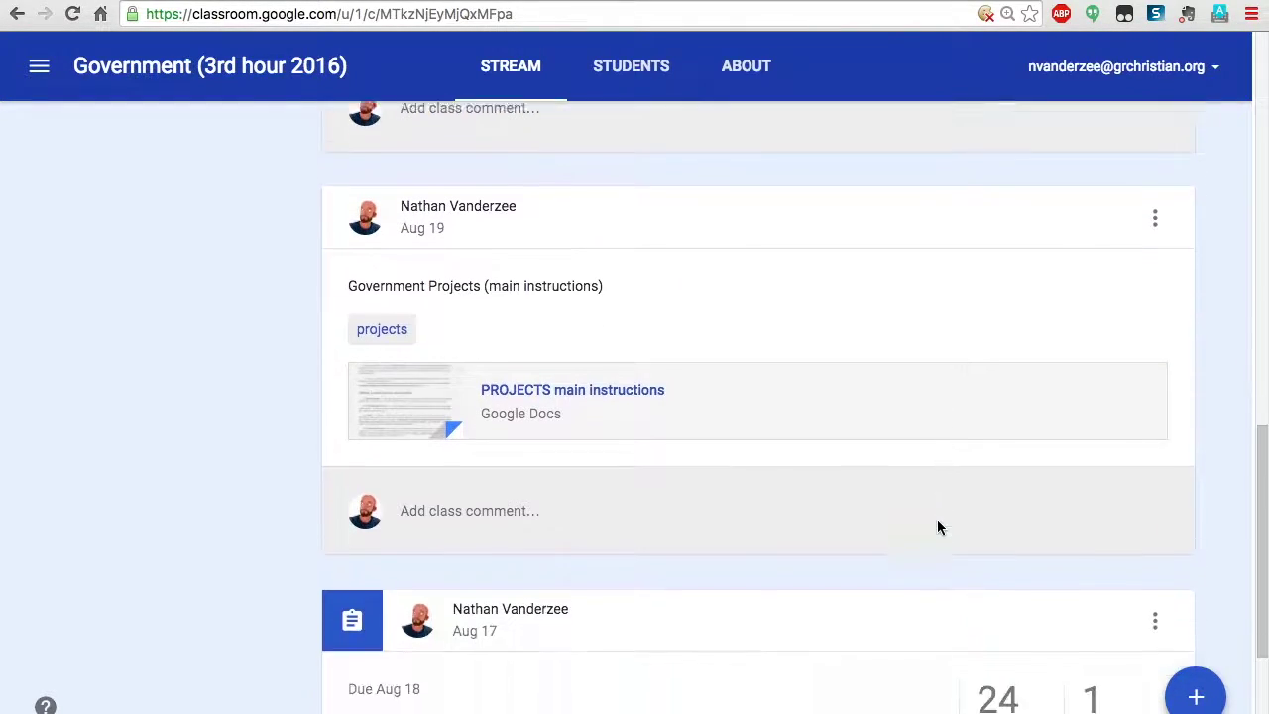
scroll(937, 520, up, 1)
scroll(938, 525, up, 10)
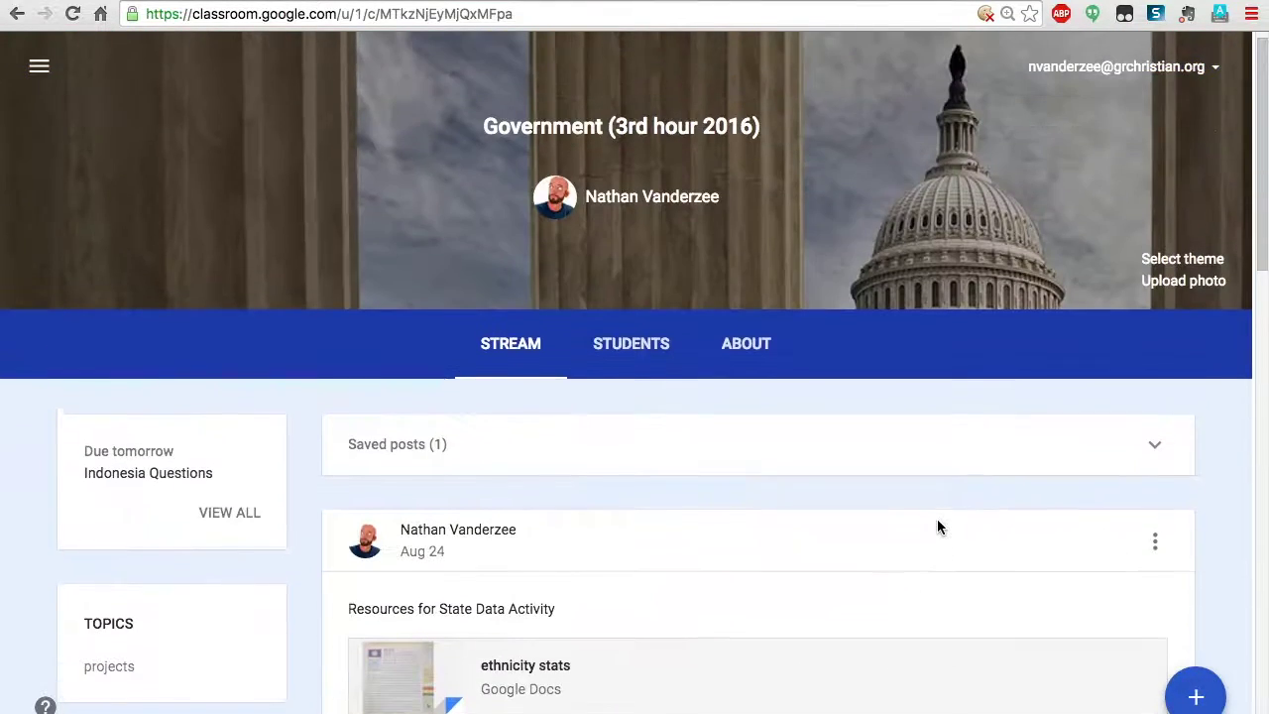